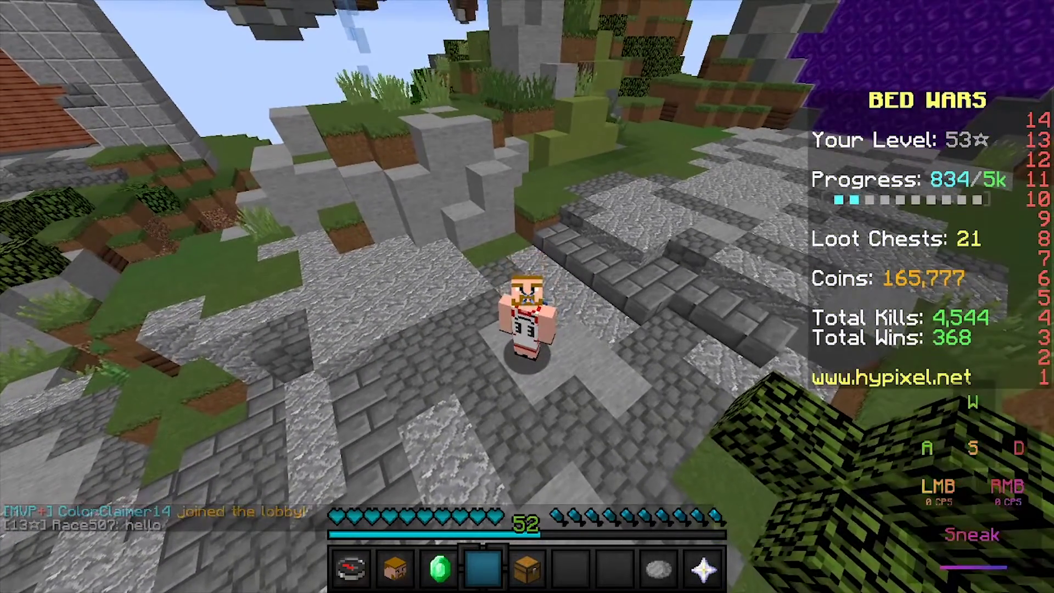
key(F5)
key(F5)
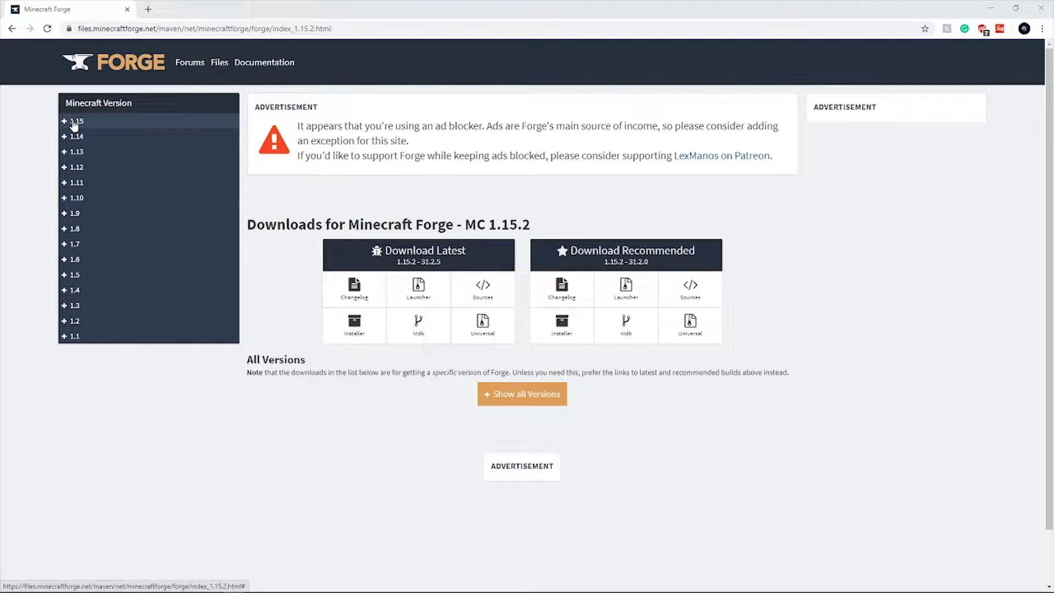
Step: Open the Forge download page for Minecraft 1.8.9 and highlight the version in its heading
click(70, 229)
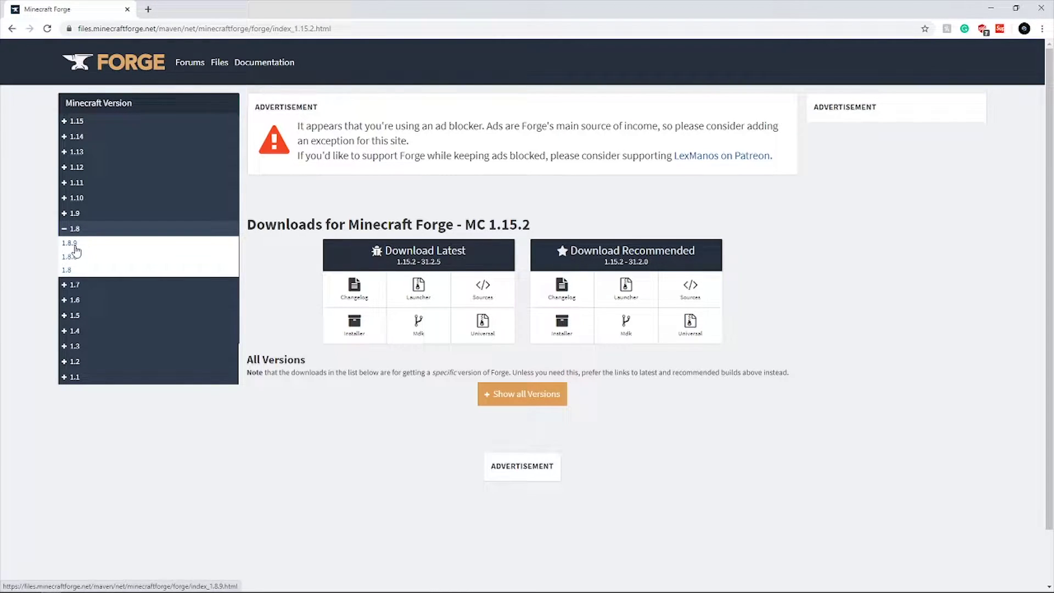
click(76, 245)
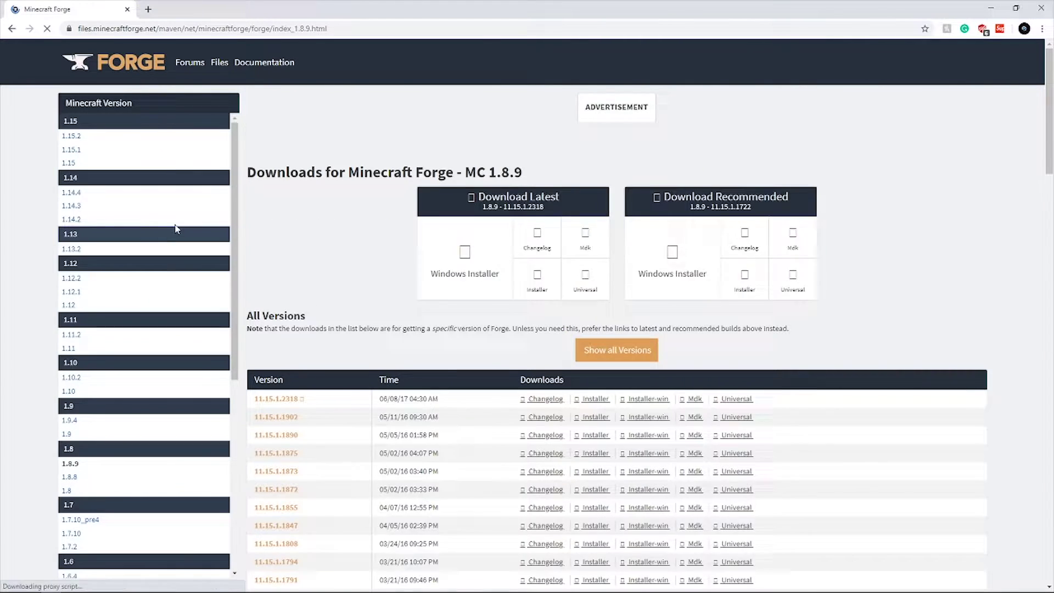
drag(543, 226, 481, 225)
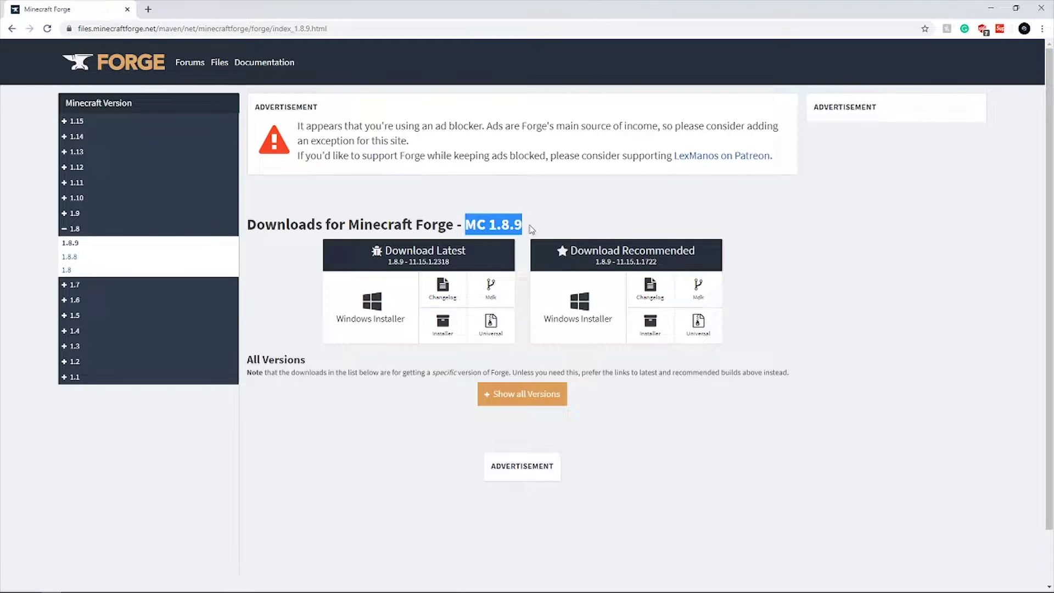
Step: Switch to the Forge downloads for Minecraft 1.15.2 and return to the 1.8.9 page
click(66, 124)
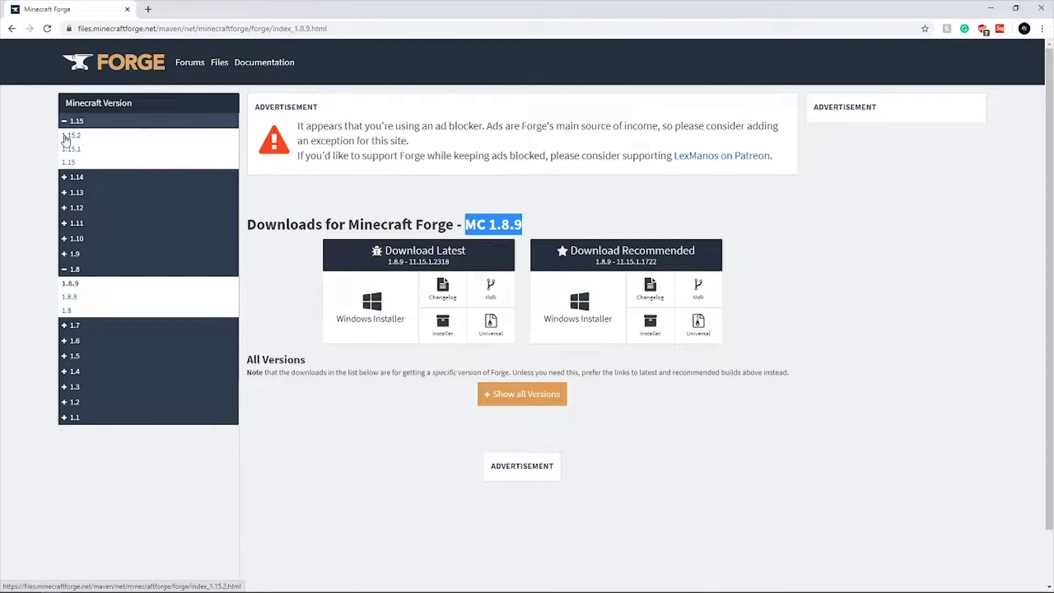
click(65, 136)
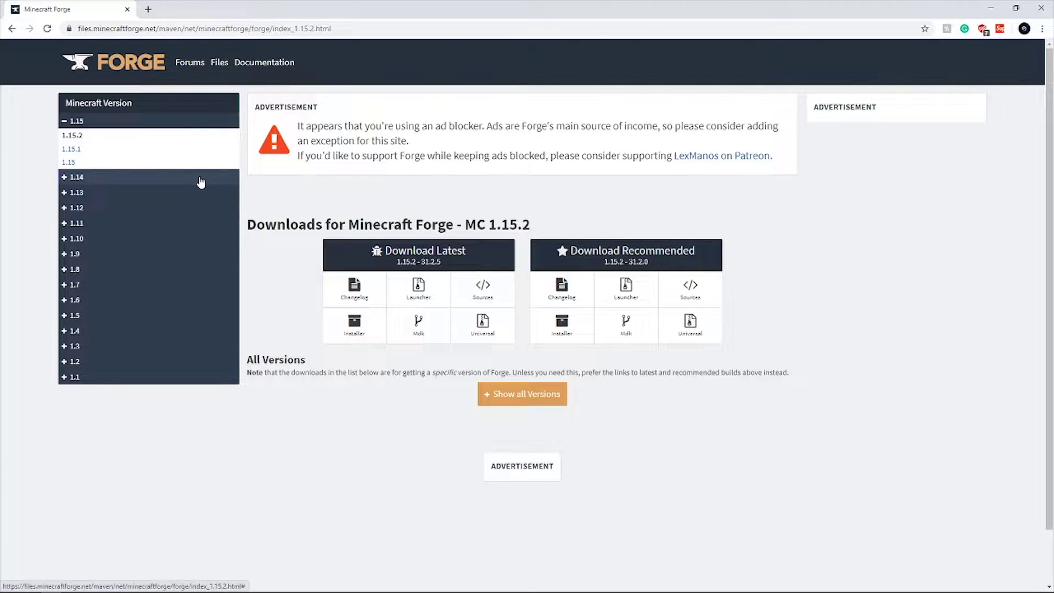
click(65, 268)
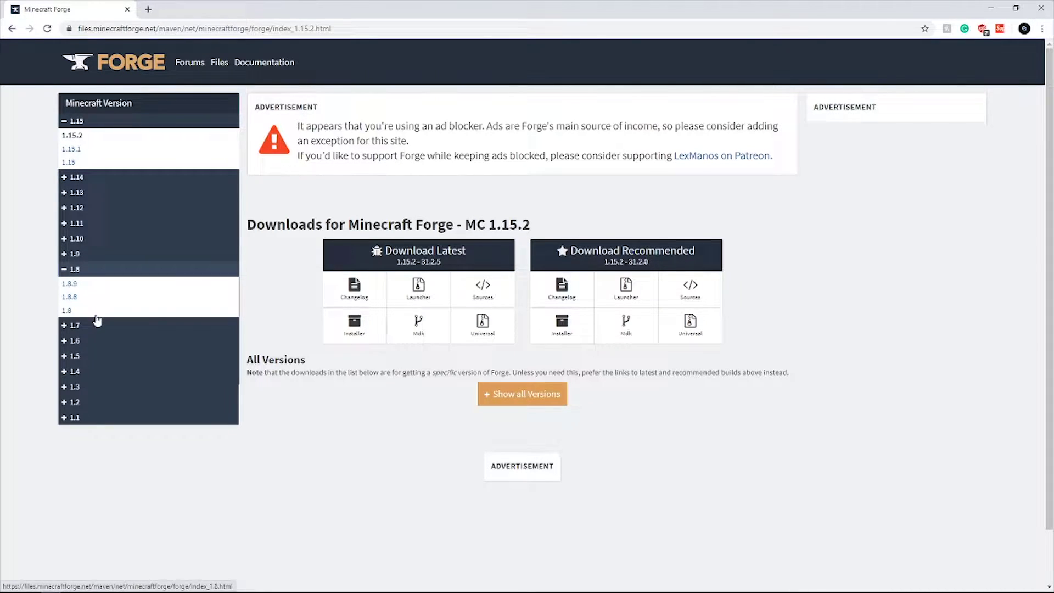
click(75, 295)
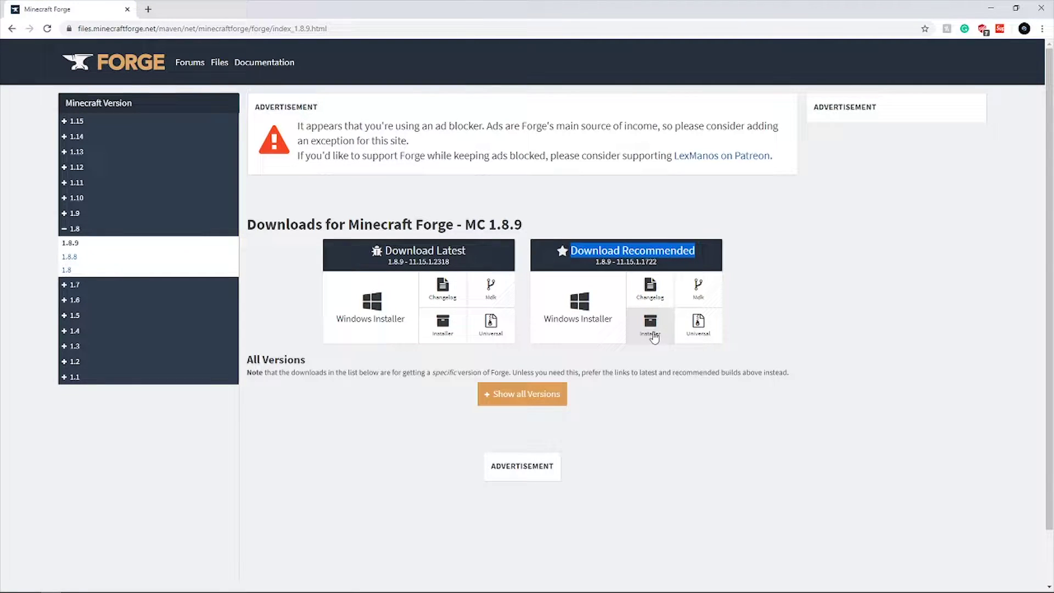
click(705, 255)
drag(706, 255, 564, 261)
drag(476, 252, 386, 251)
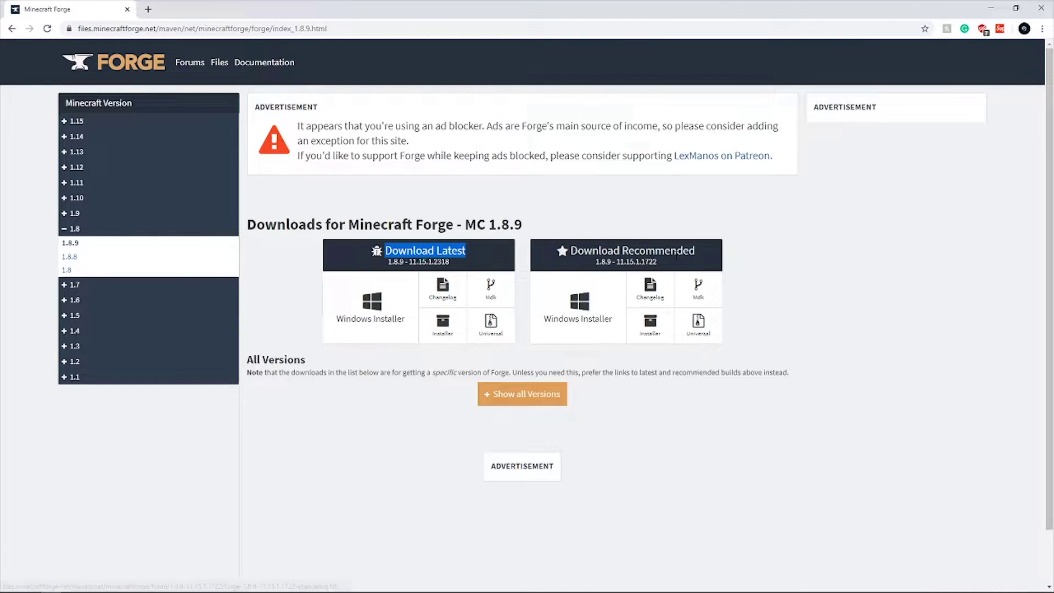
click(604, 261)
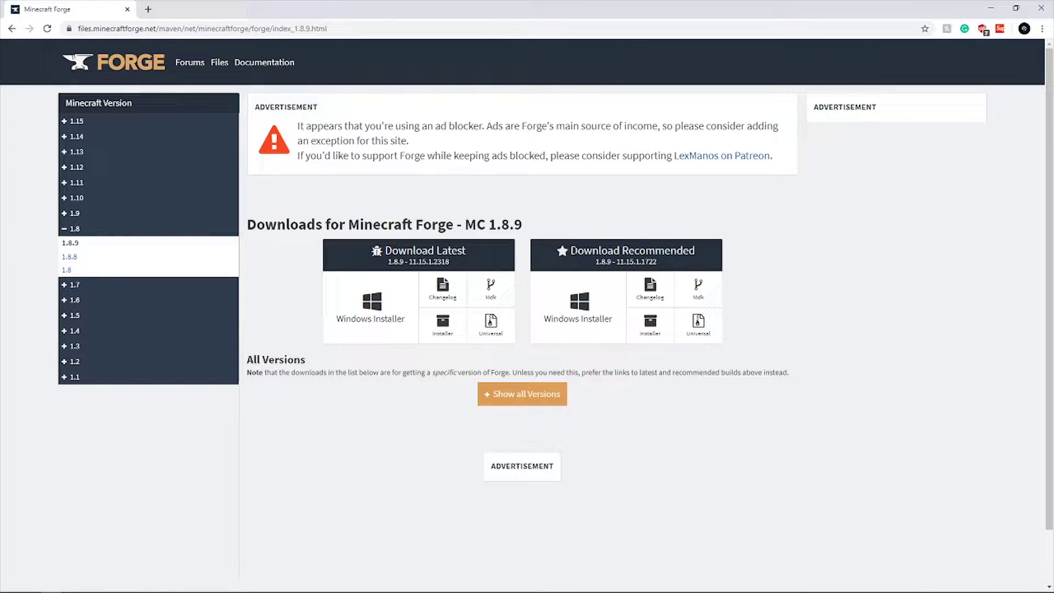
drag(570, 250, 724, 256)
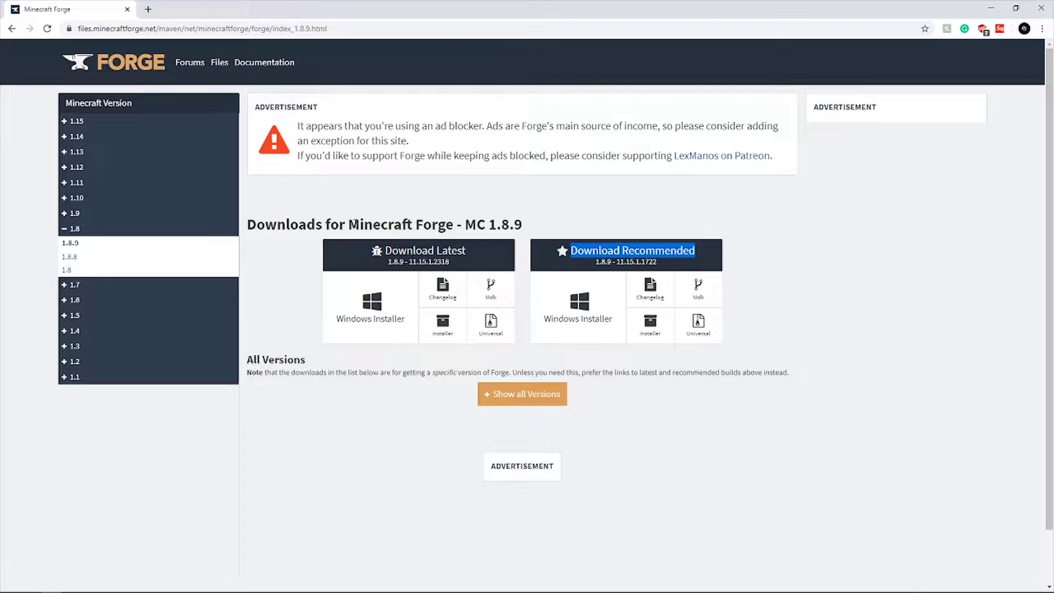
Step: Download the recommended Forge 1.8.9 Installer, skipping the ad and keeping the flagged jar, and place the file on the desktop
click(651, 323)
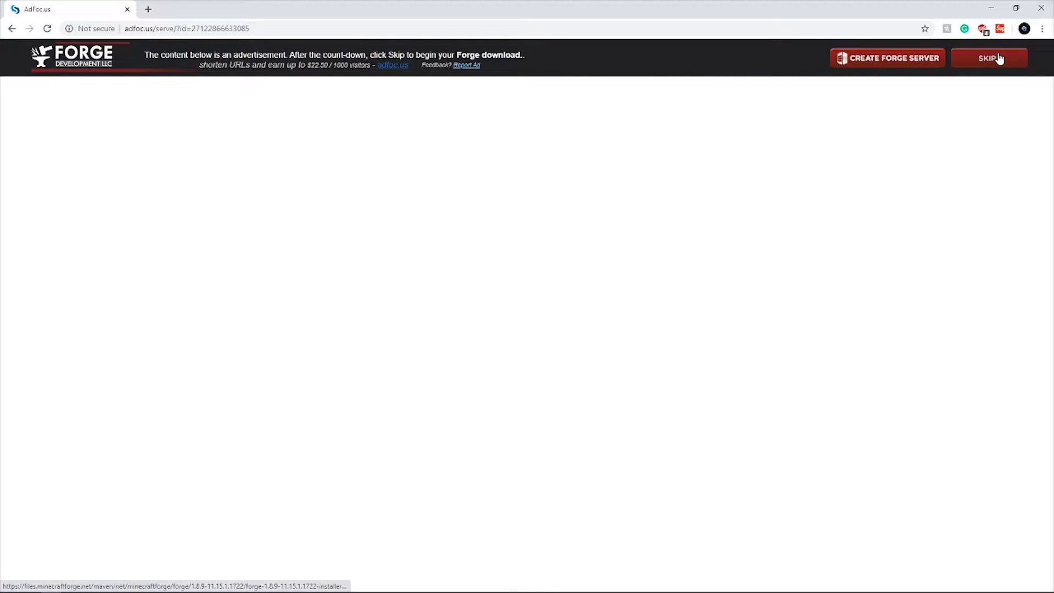
click(999, 59)
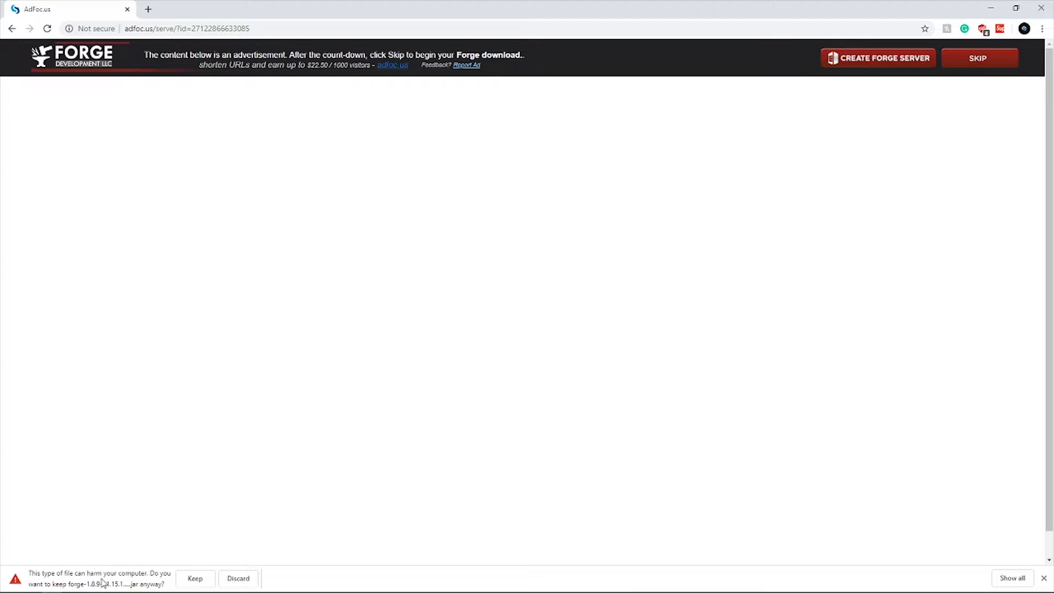
click(195, 579)
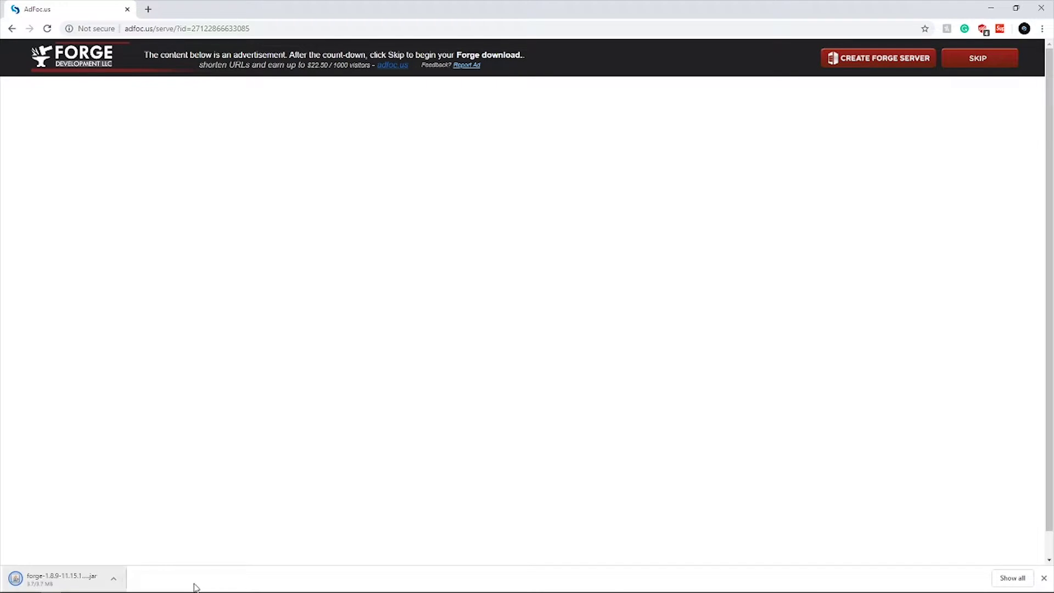
key(super+Down)
drag(486, 408, 377, 452)
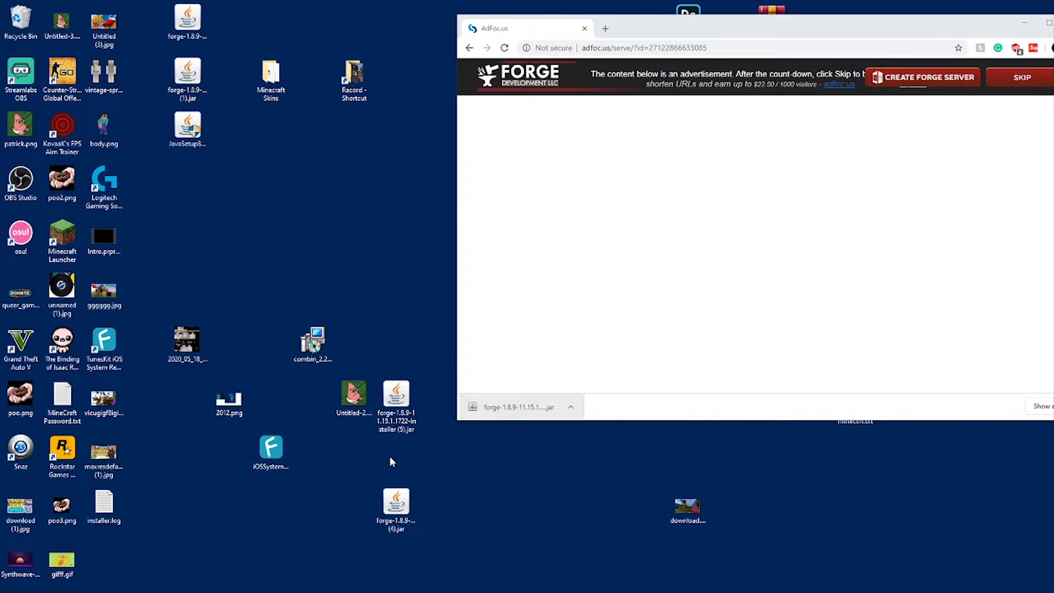
mouse_move(103, 583)
click(30, 585)
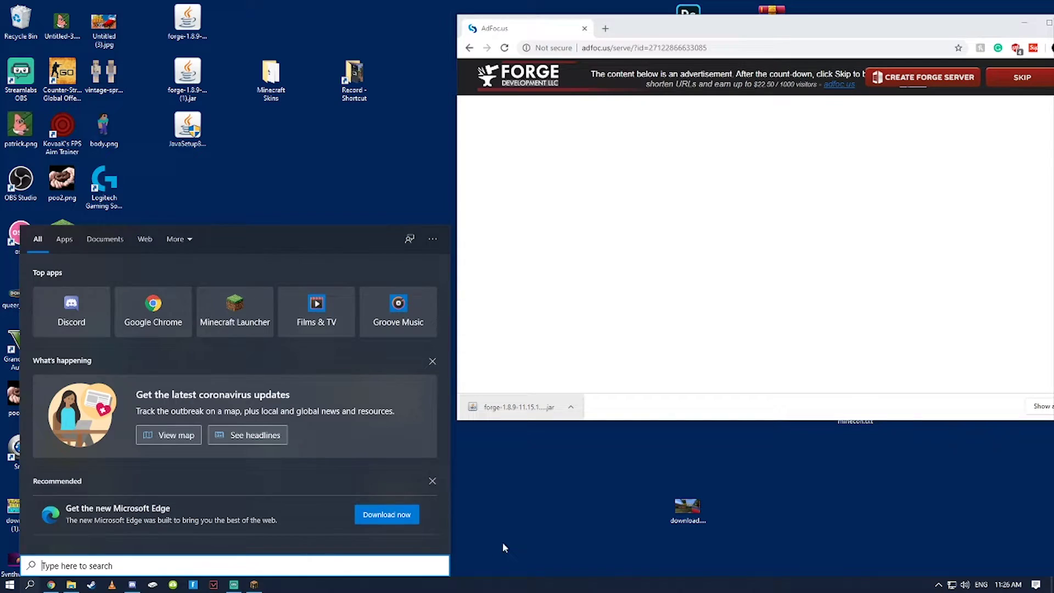
click(508, 547)
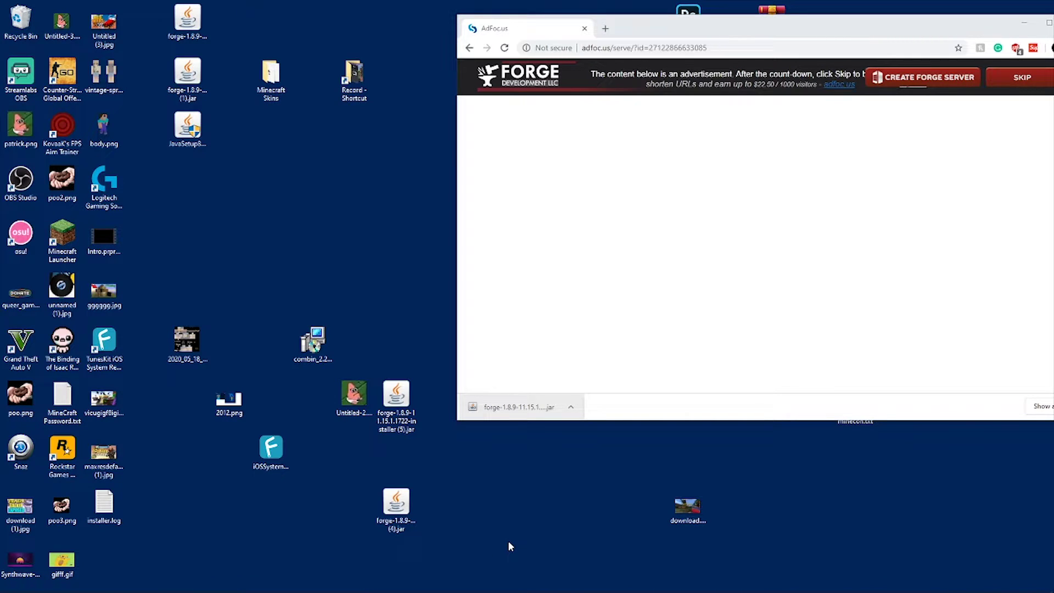
Step: Run %appdata% to reach the Roaming folder and open the .minecraft folder inside it
key(super+r)
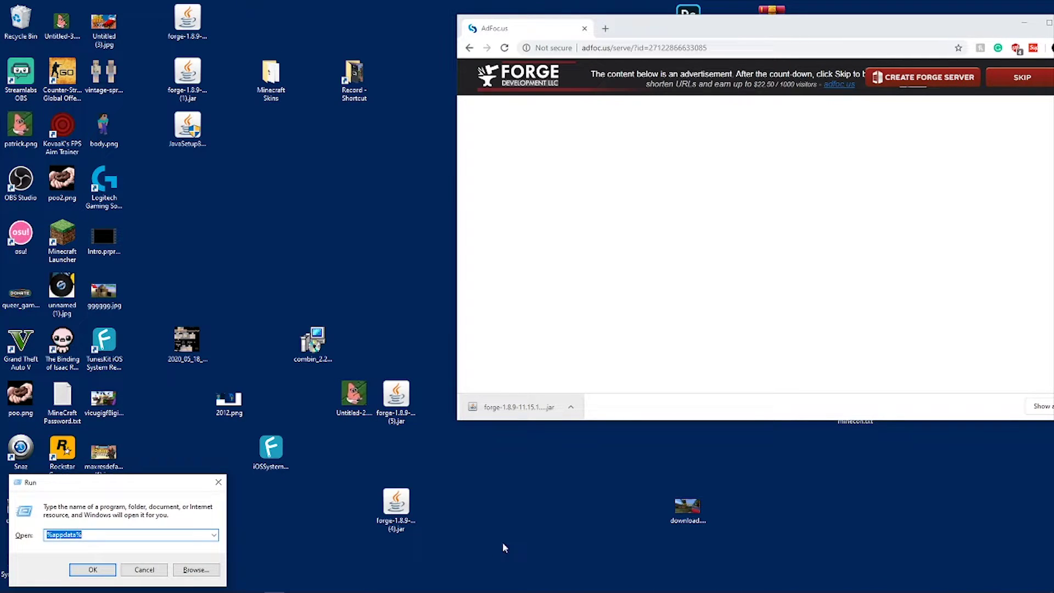
click(117, 540)
click(91, 569)
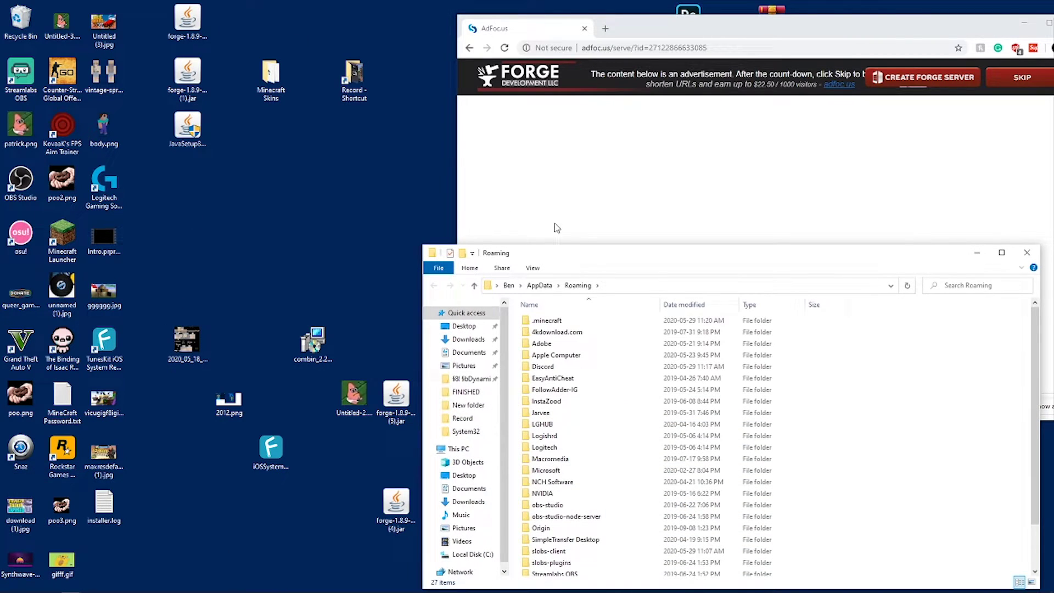
drag(607, 251, 344, 89)
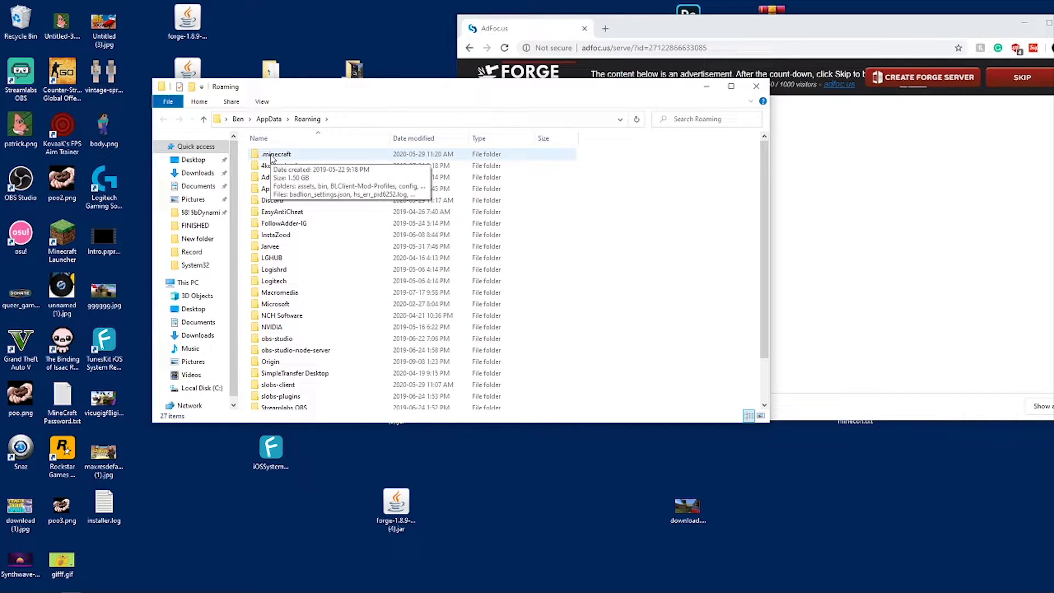
double_click(271, 158)
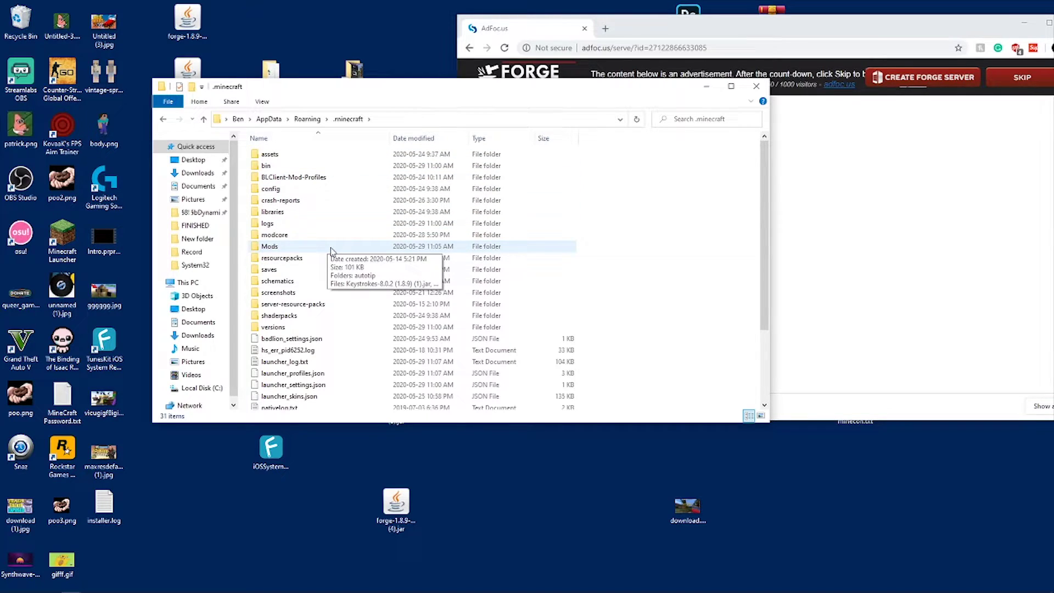
Step: Try to create a folder named MODS in .minecraft and decline merging it with the existing Mods folder
right_click(631, 213)
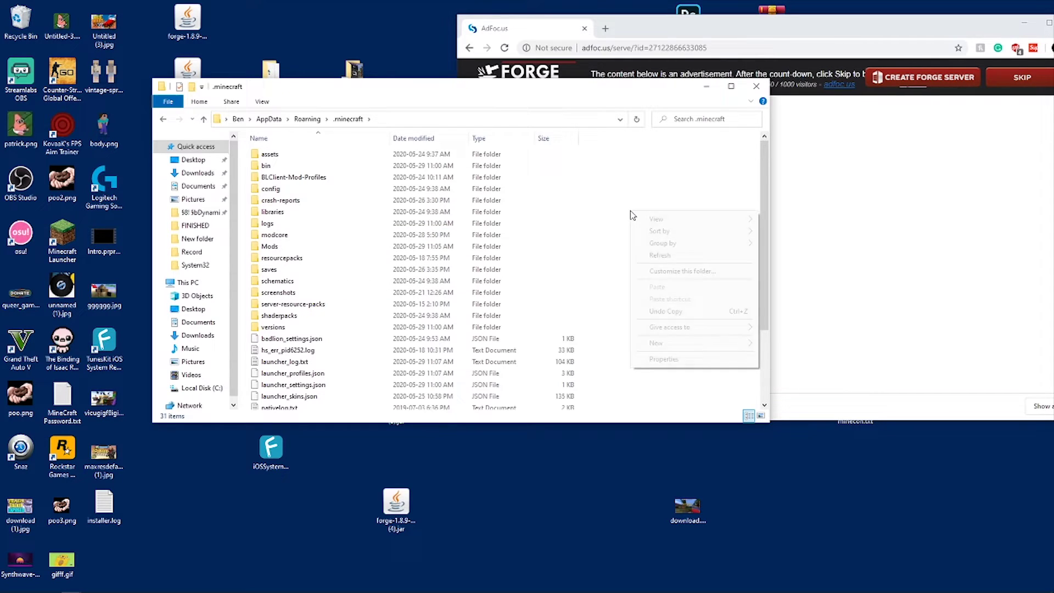
mouse_move(688, 345)
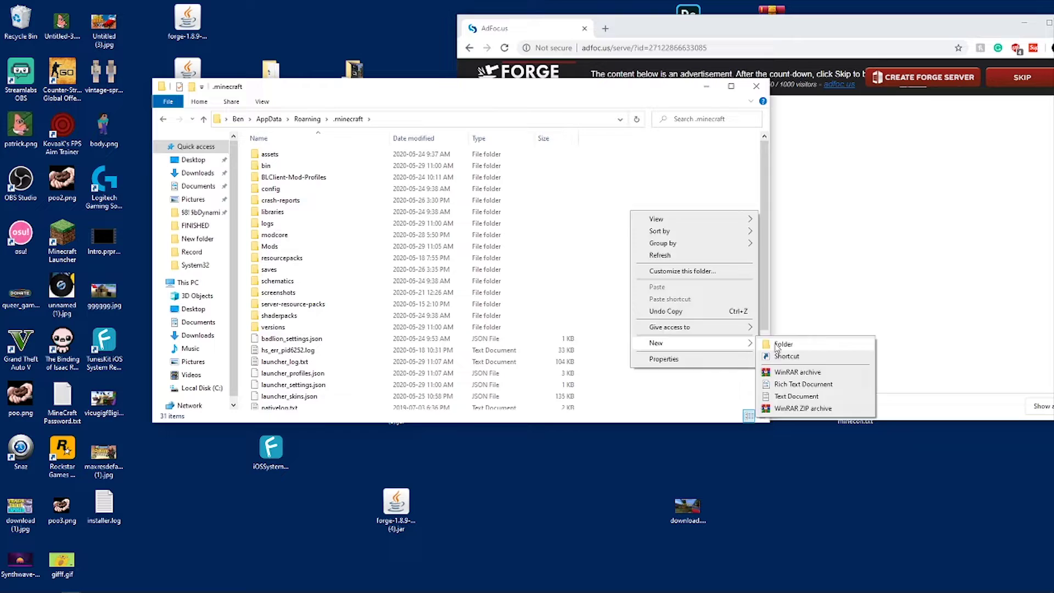
click(782, 345)
key(BackSpace)
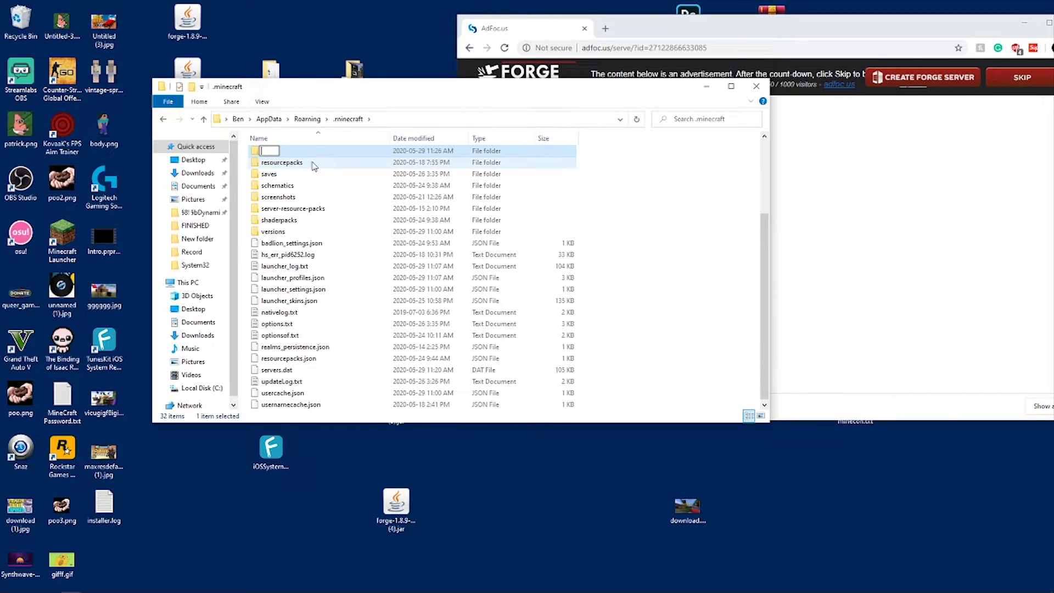
text(MODS)
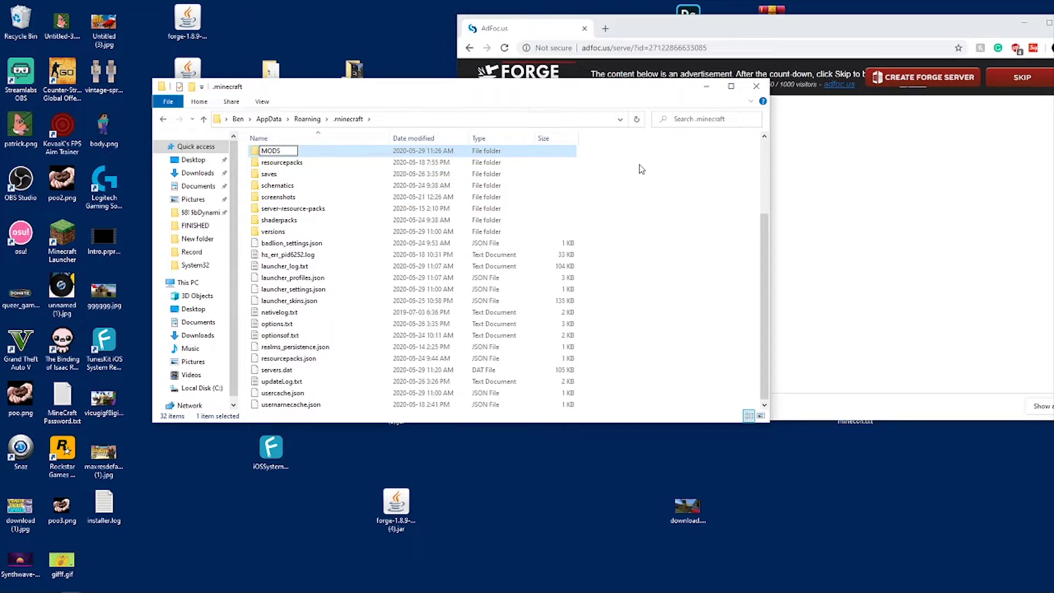
click(642, 167)
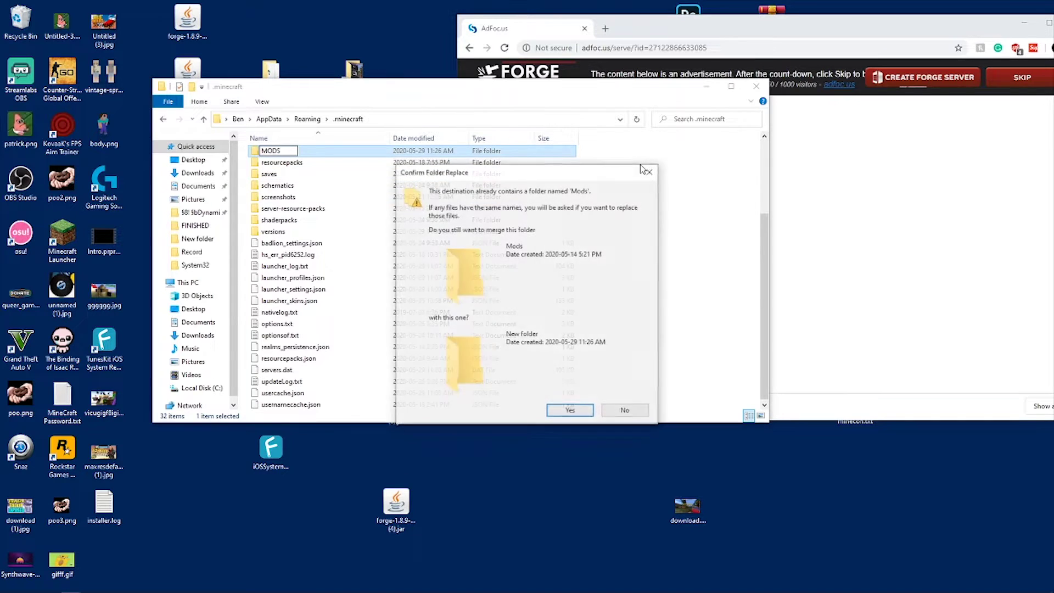
click(626, 411)
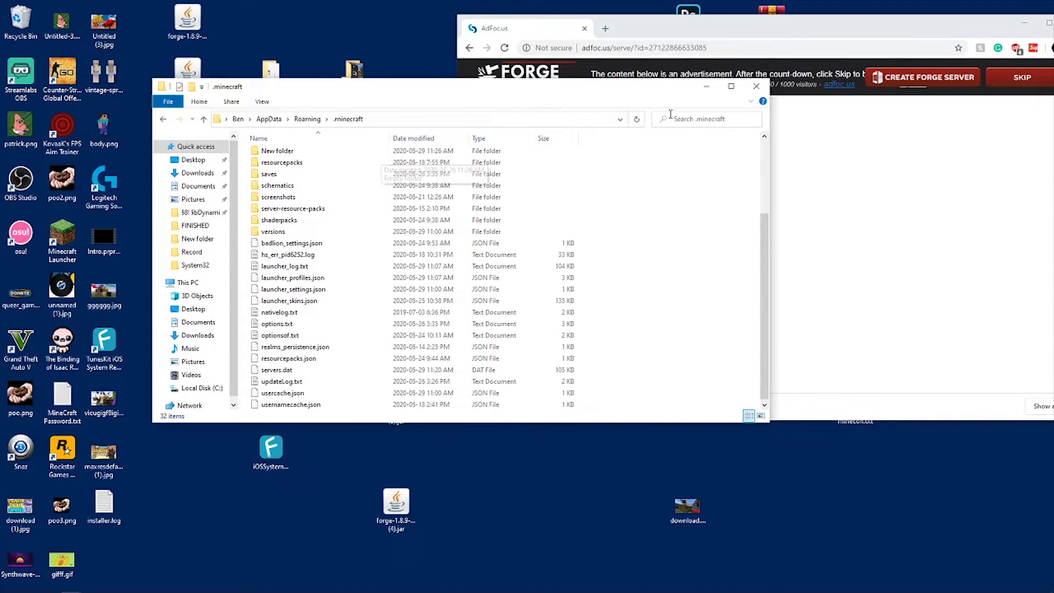
Step: Clear the open windows off the desktop and run the Forge 1.8.9 installer with Install client into the .minecraft folder
click(757, 87)
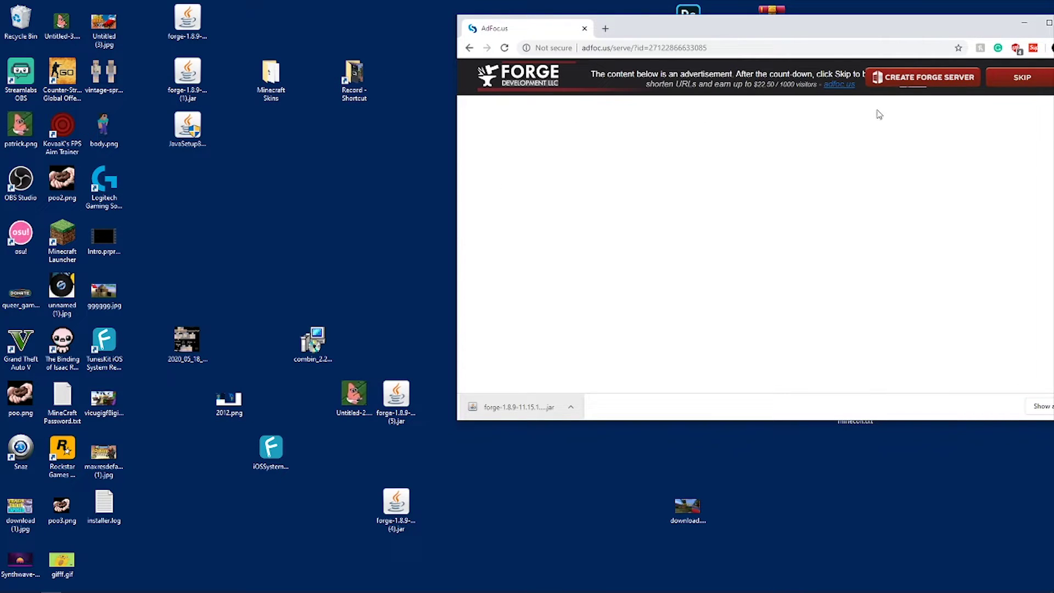
click(1024, 23)
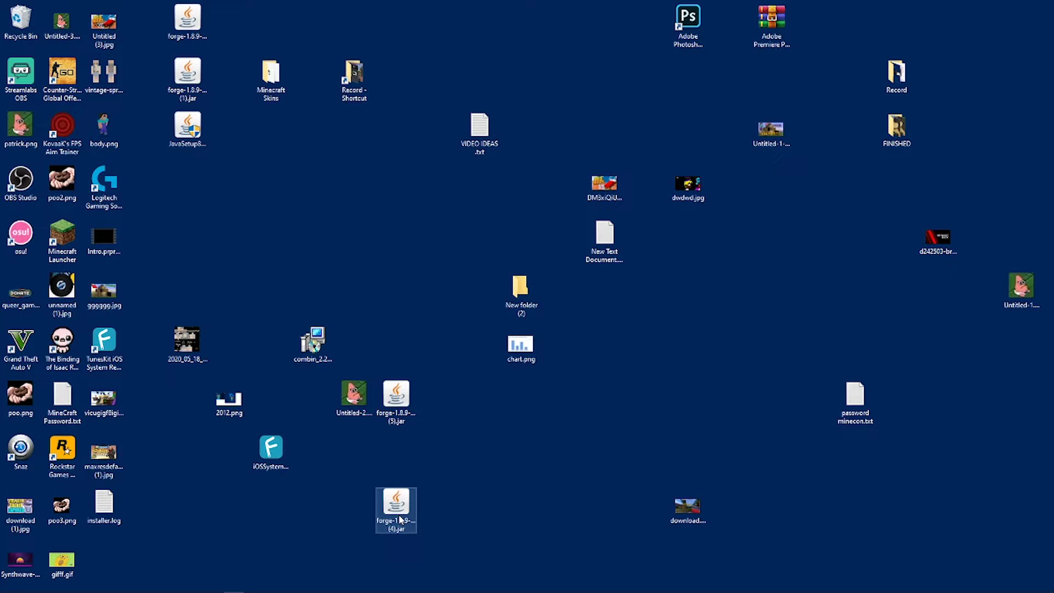
double_click(398, 514)
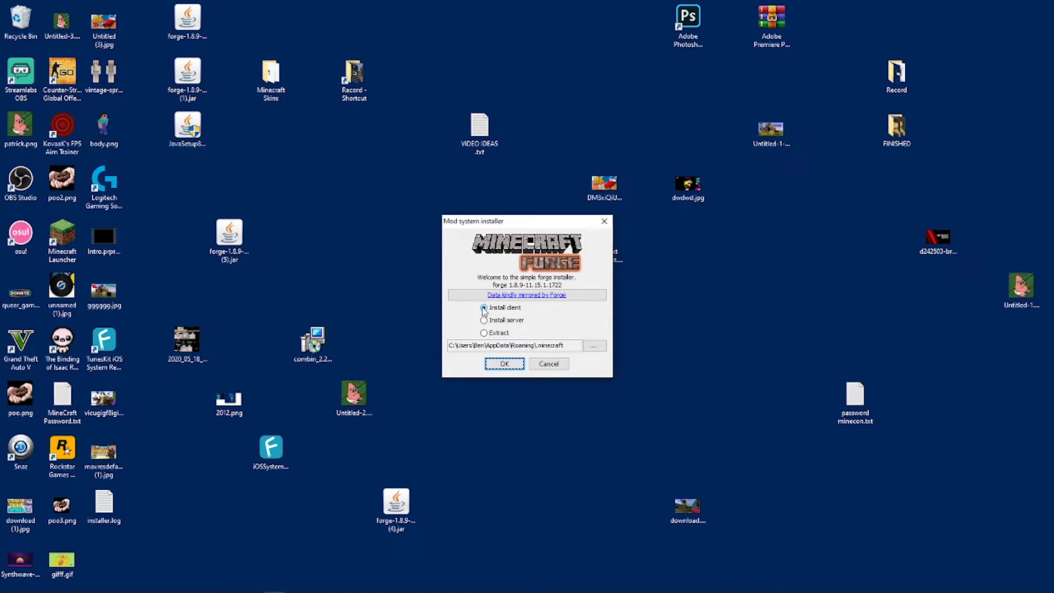
click(504, 365)
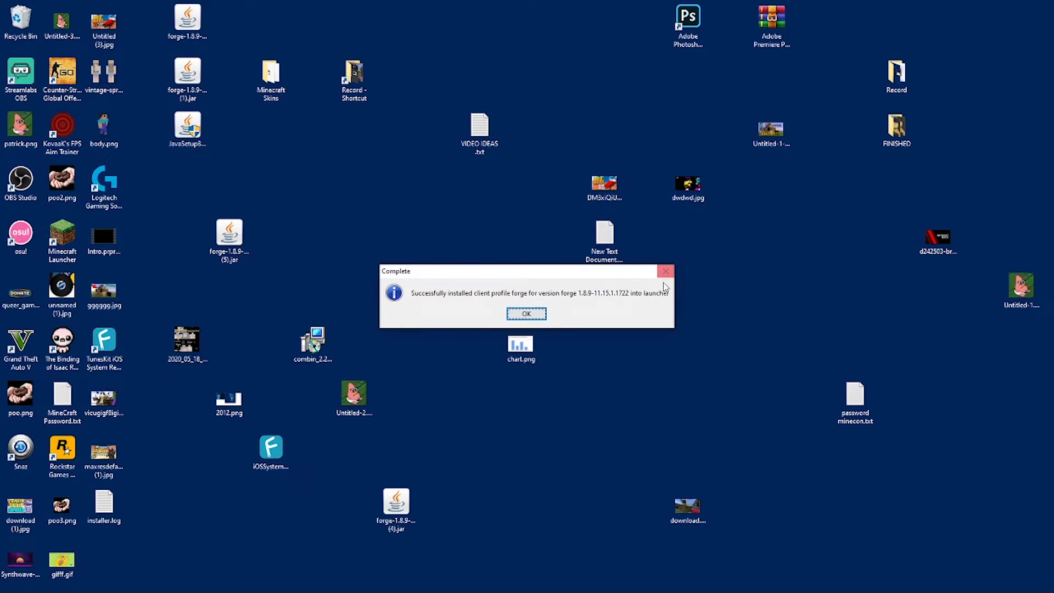
click(542, 314)
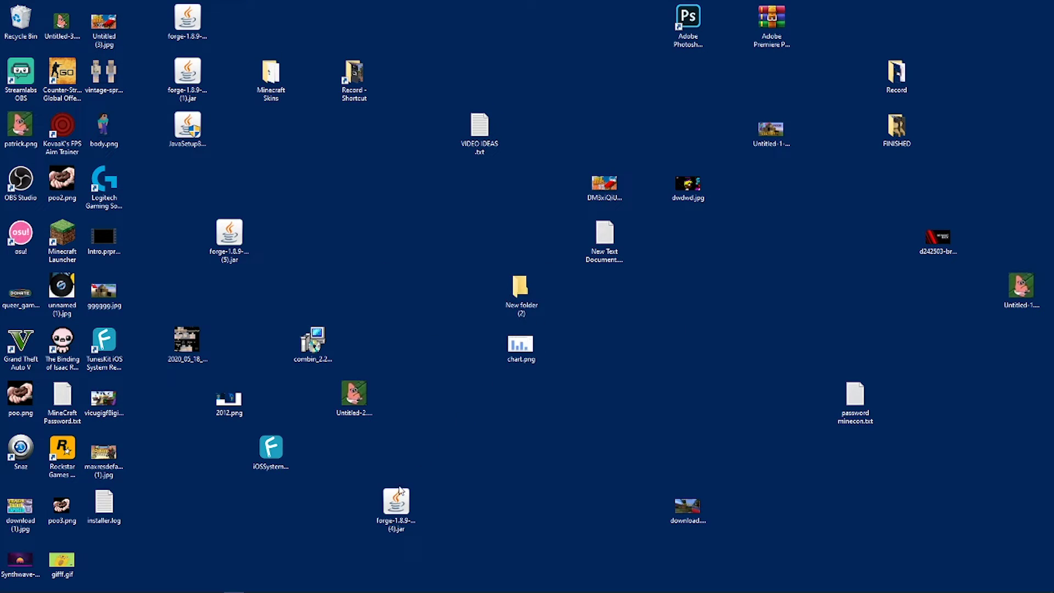
Step: Open the Minecraft Launcher full screen and select the forge installation 1.8.9-forge1.8.9-11.15.1.1722 for Java Edition
double_click(62, 249)
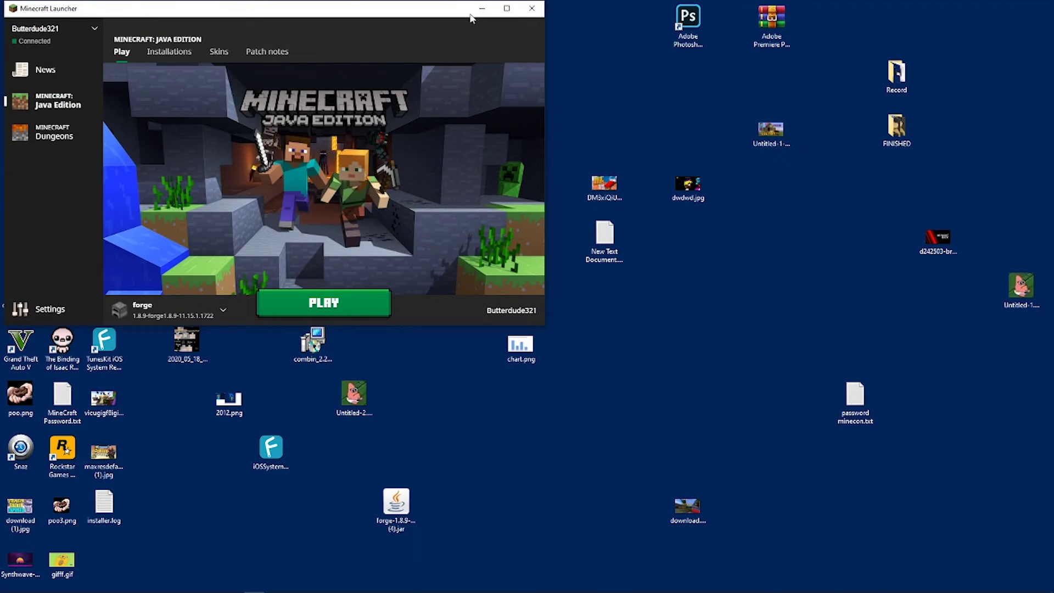
click(508, 7)
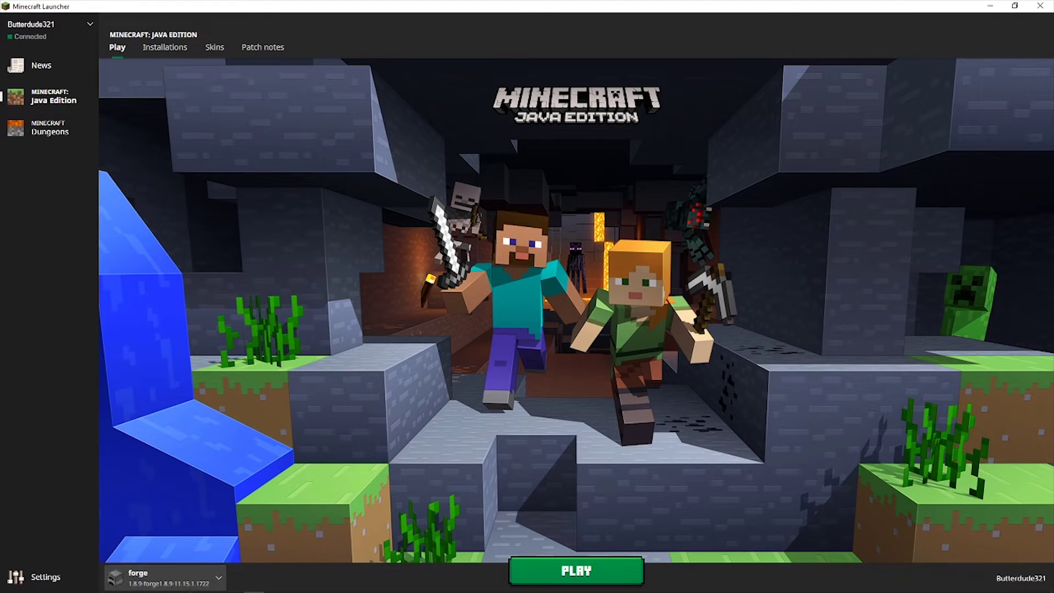
click(166, 578)
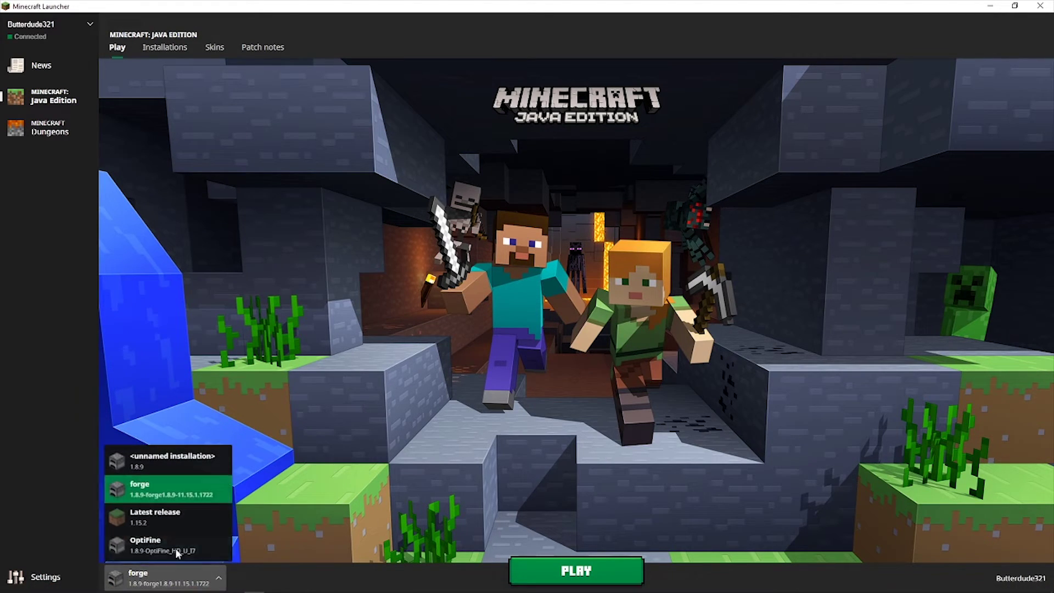
click(153, 490)
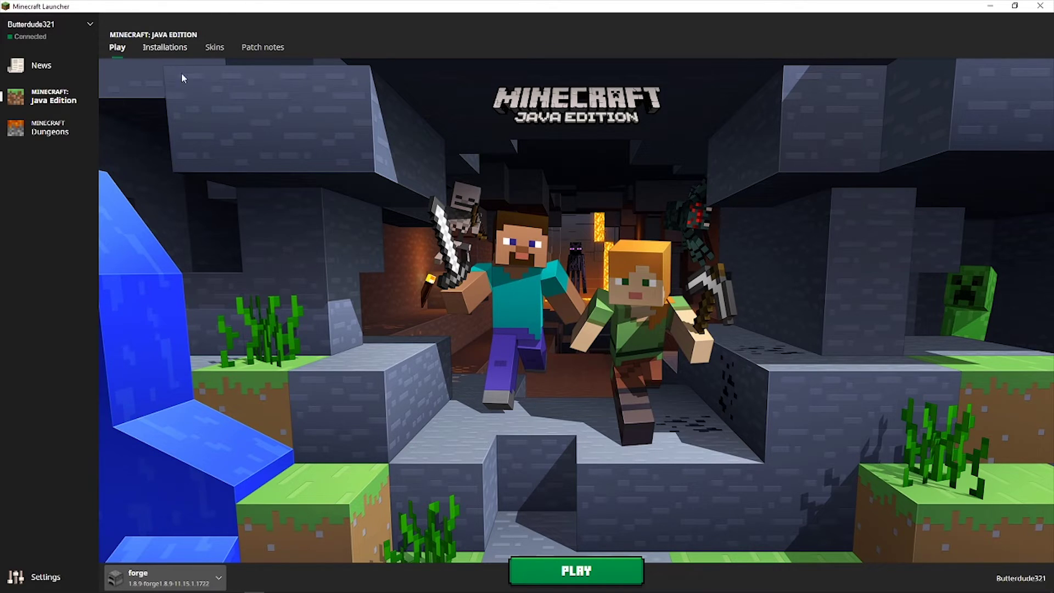
Step: Create a new unnamed installation with version release 1.8.9-forge1.8.9-11.15.1.1722 and launch the game from it
click(164, 48)
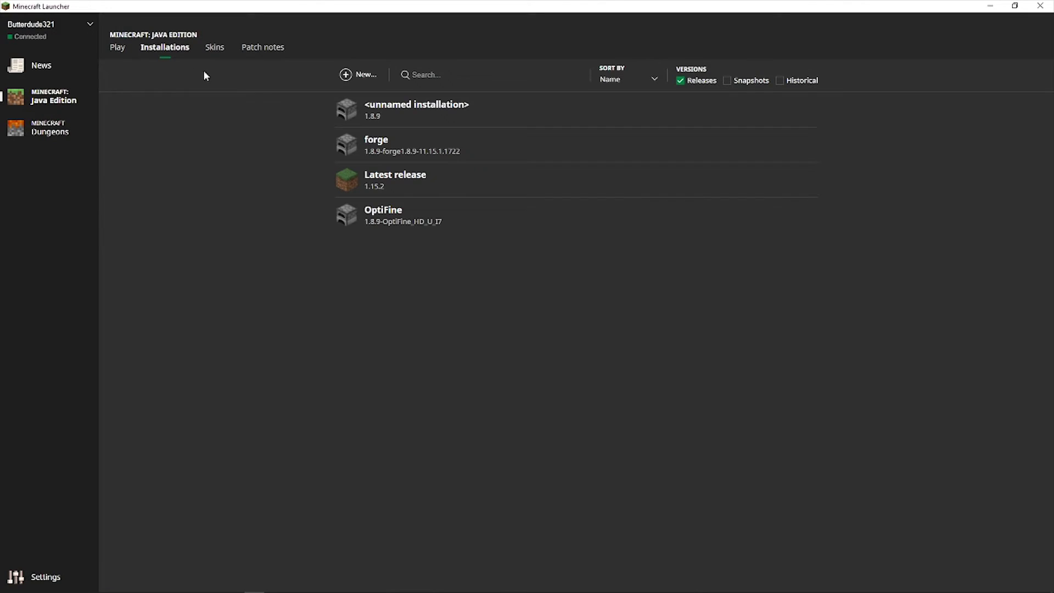
click(347, 78)
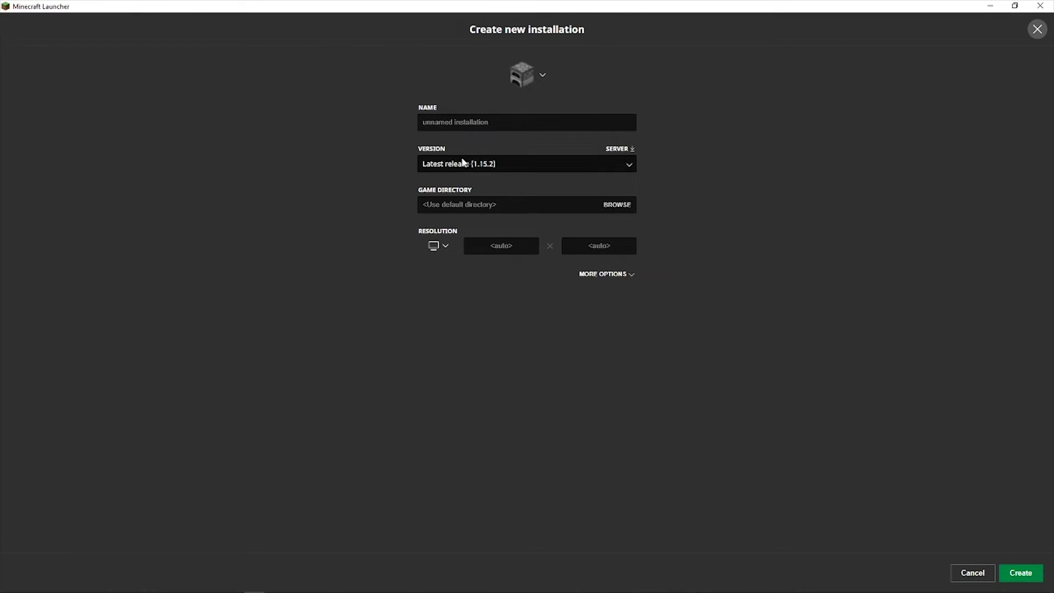
click(490, 171)
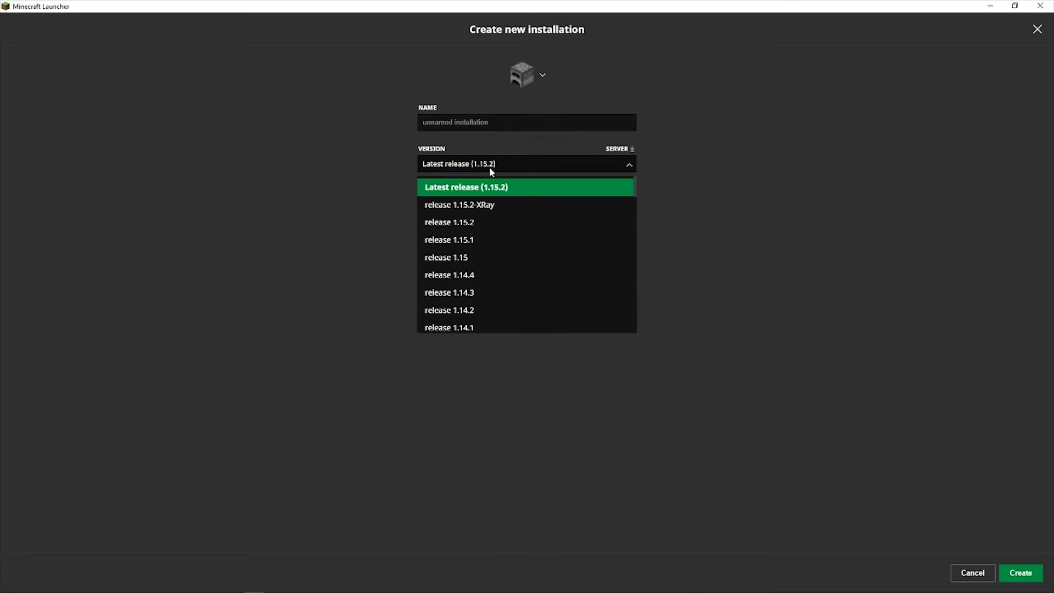
scroll(494, 214, down, 20)
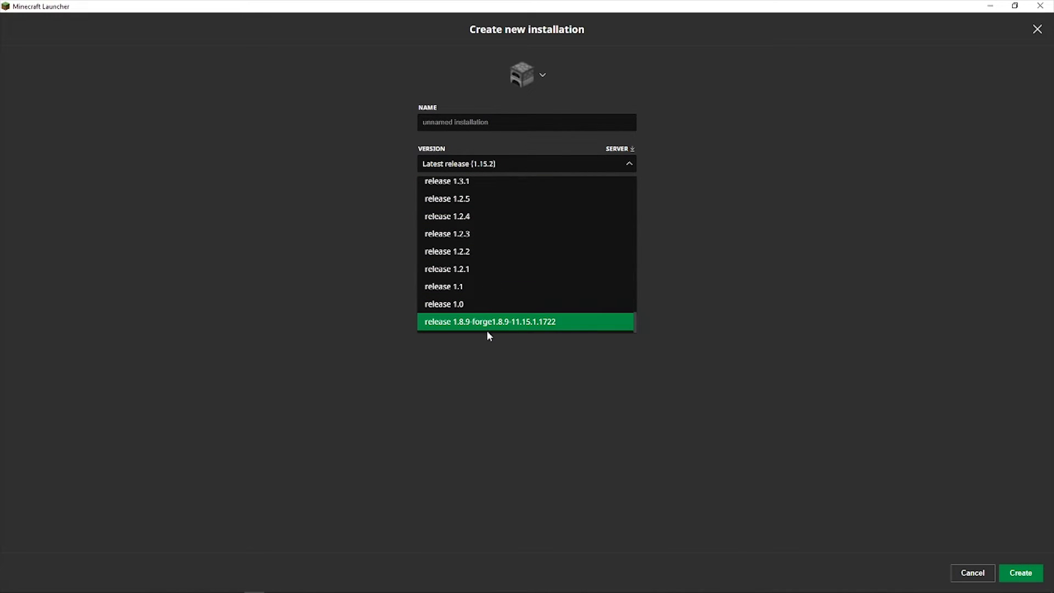
click(486, 324)
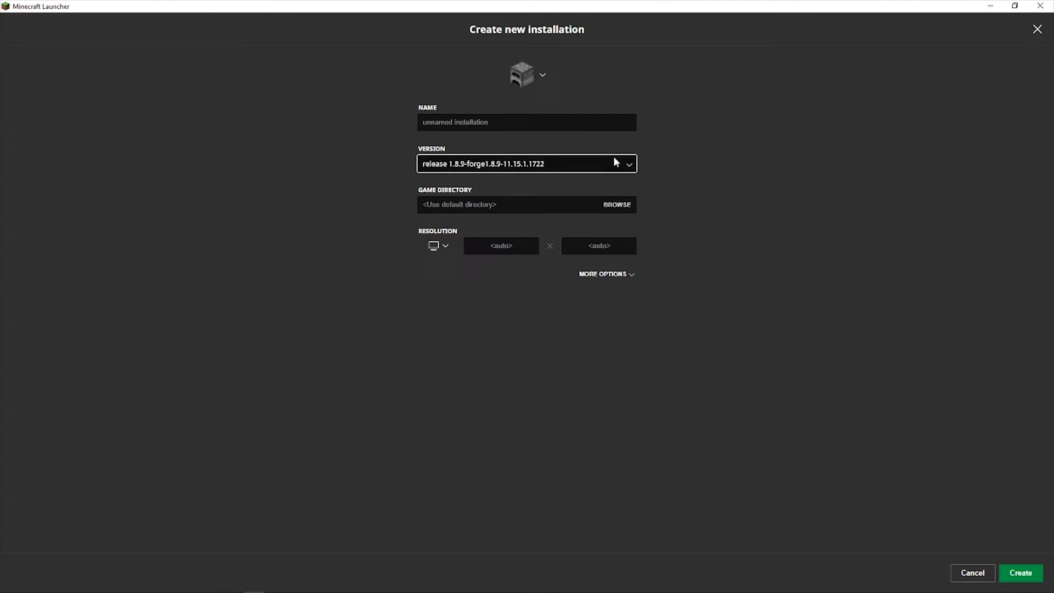
click(1033, 572)
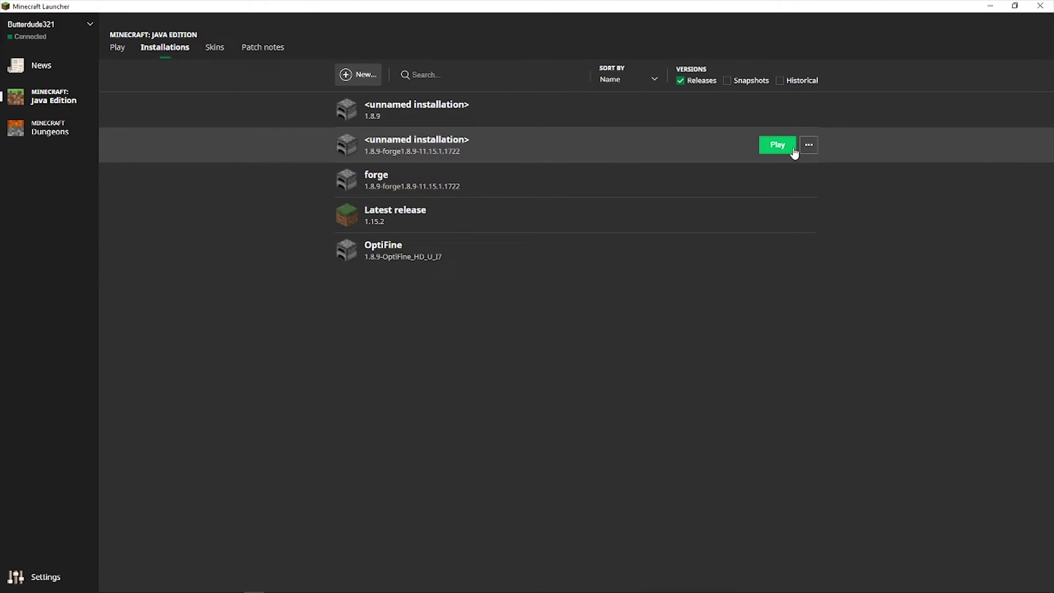
click(777, 145)
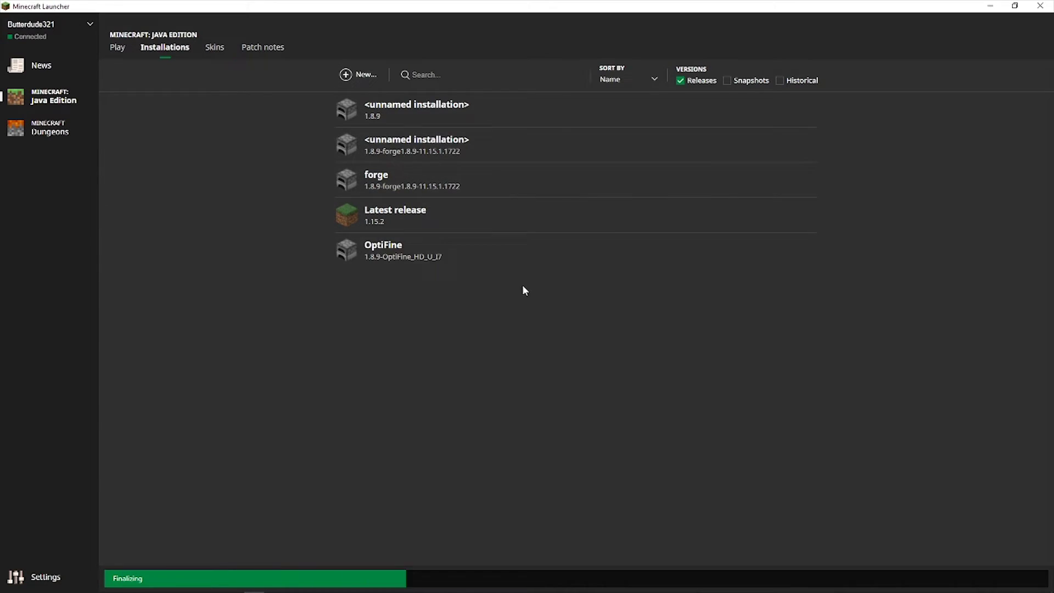